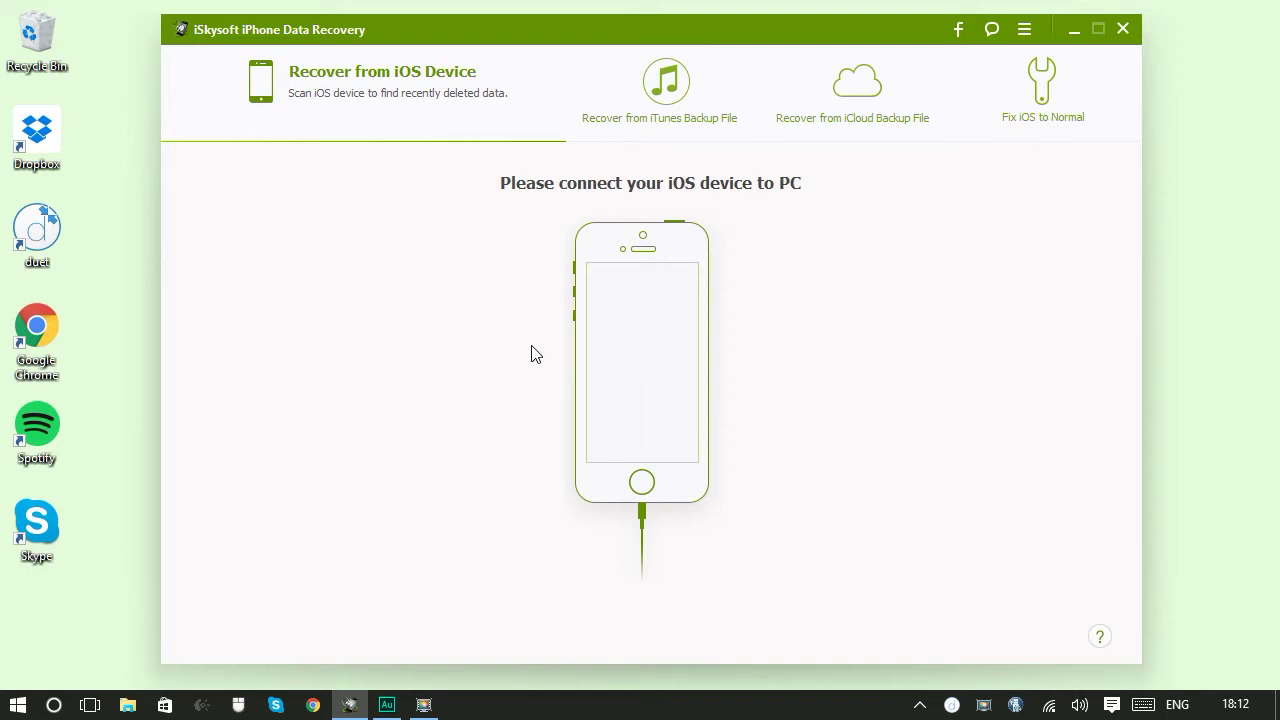
Switch to iCloud backup recovery and sign in with the Apple ID and its password
{"action": "left_click", "coordinate": [830, 85]}
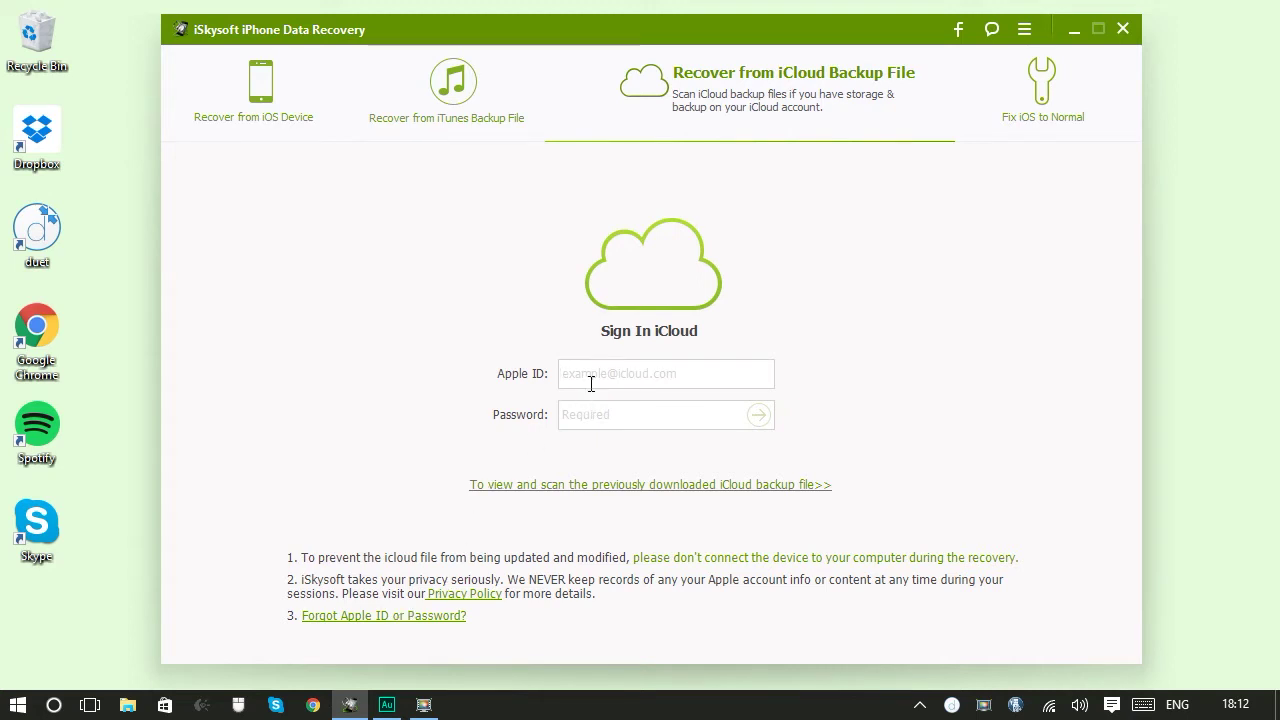
{"action": "type", "text": "cabcdefghijklmnopqrs"}
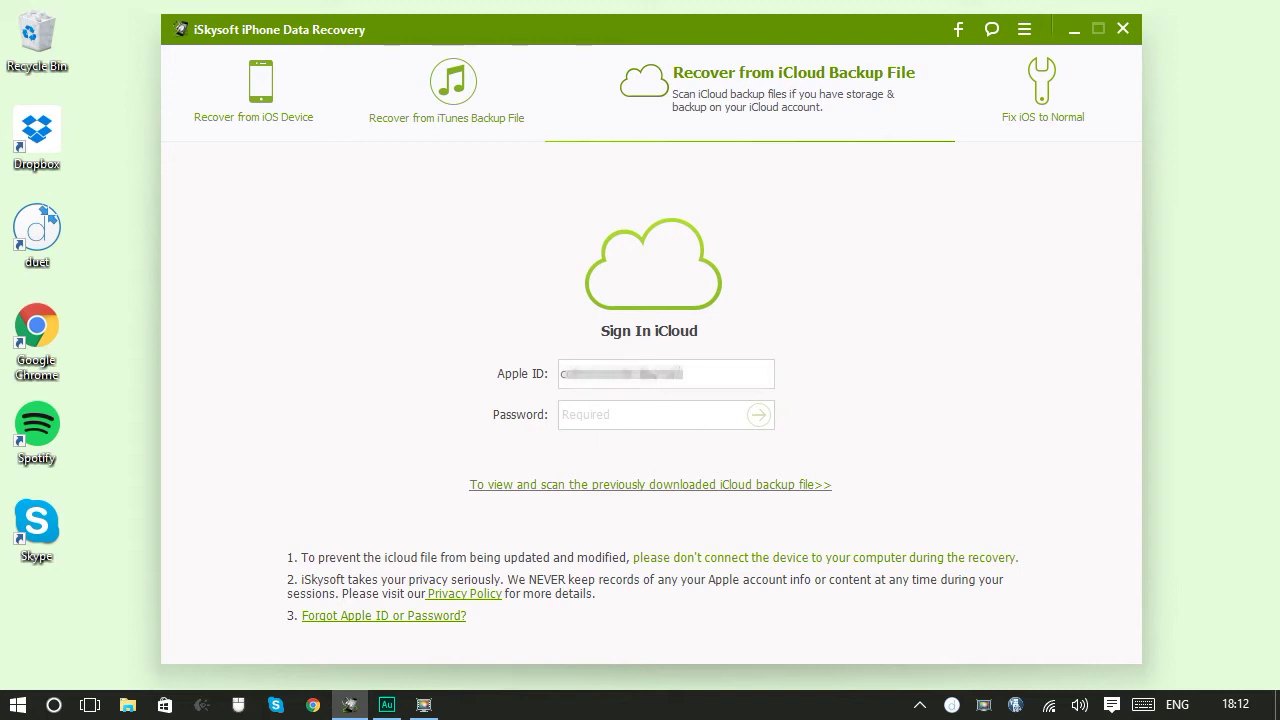
{"action": "type", "text": "tuvw"}
{"action": "key", "text": "Tab"}
{"action": "type", "text": "abcdefghij"}
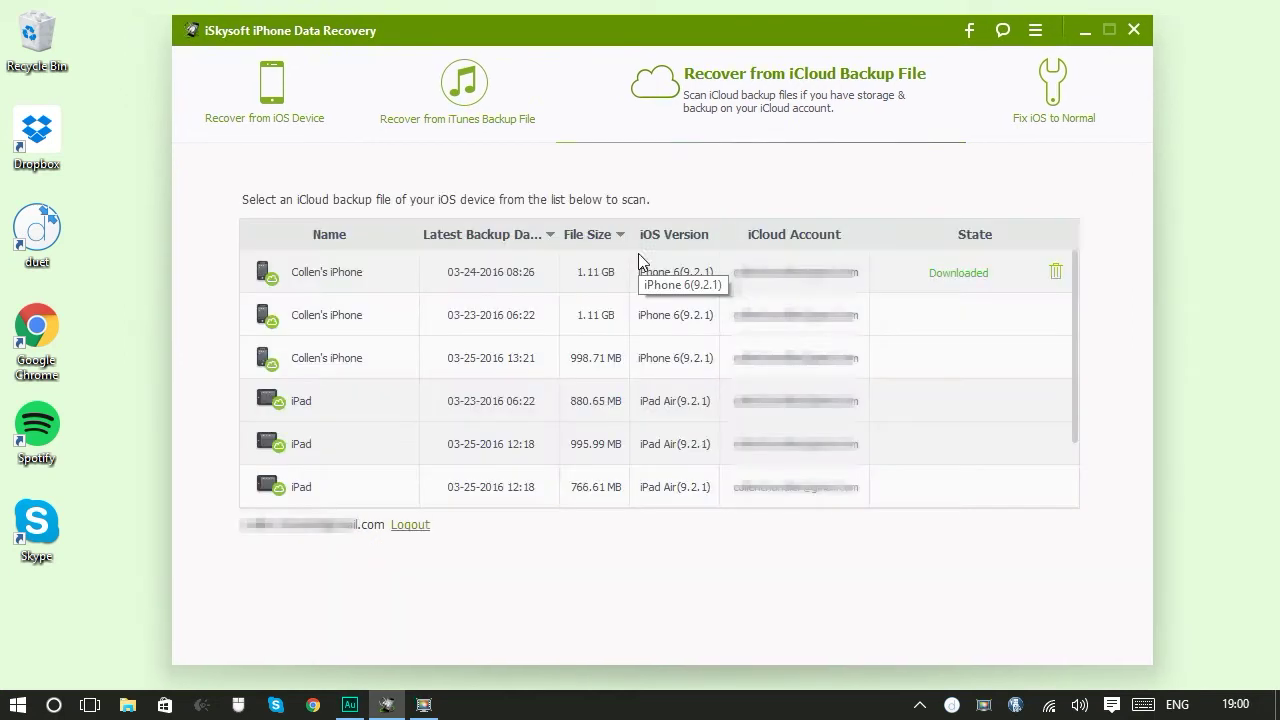
{"action": "scroll", "coordinate": [351, 482], "scroll_direction": "down", "scroll_amount": 2}
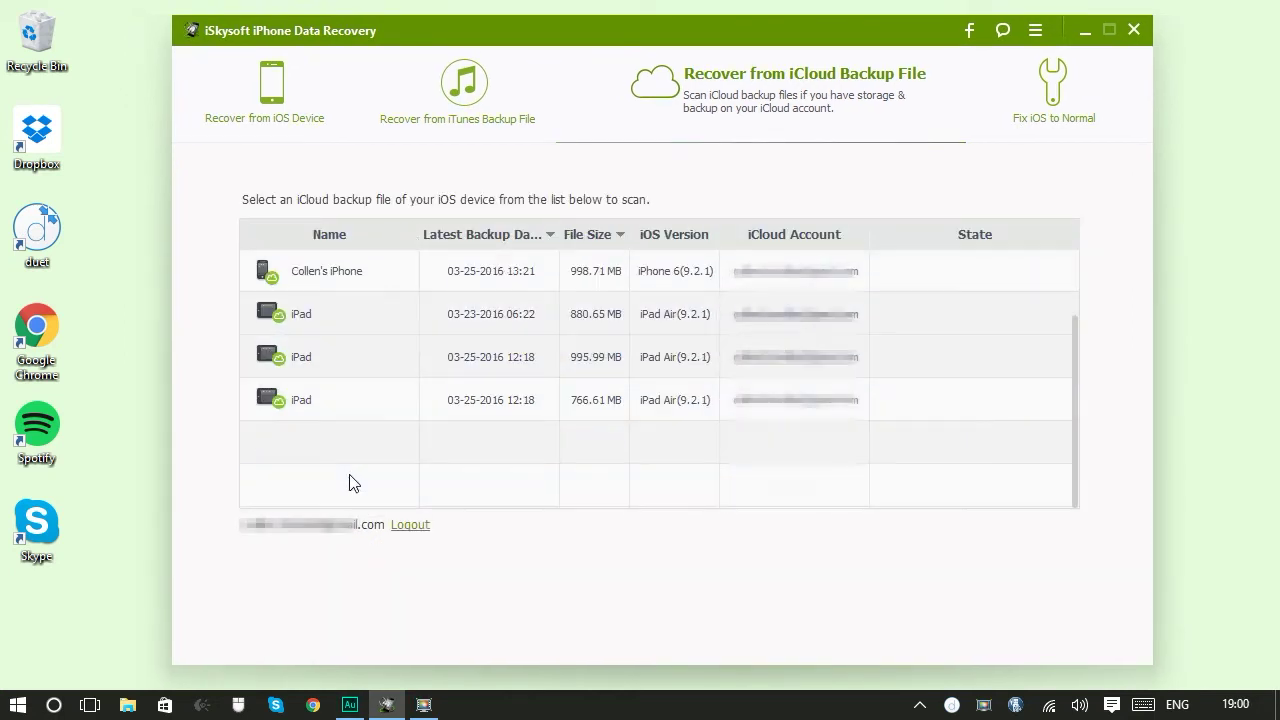
{"action": "scroll", "coordinate": [351, 480], "scroll_direction": "up", "scroll_amount": 2}
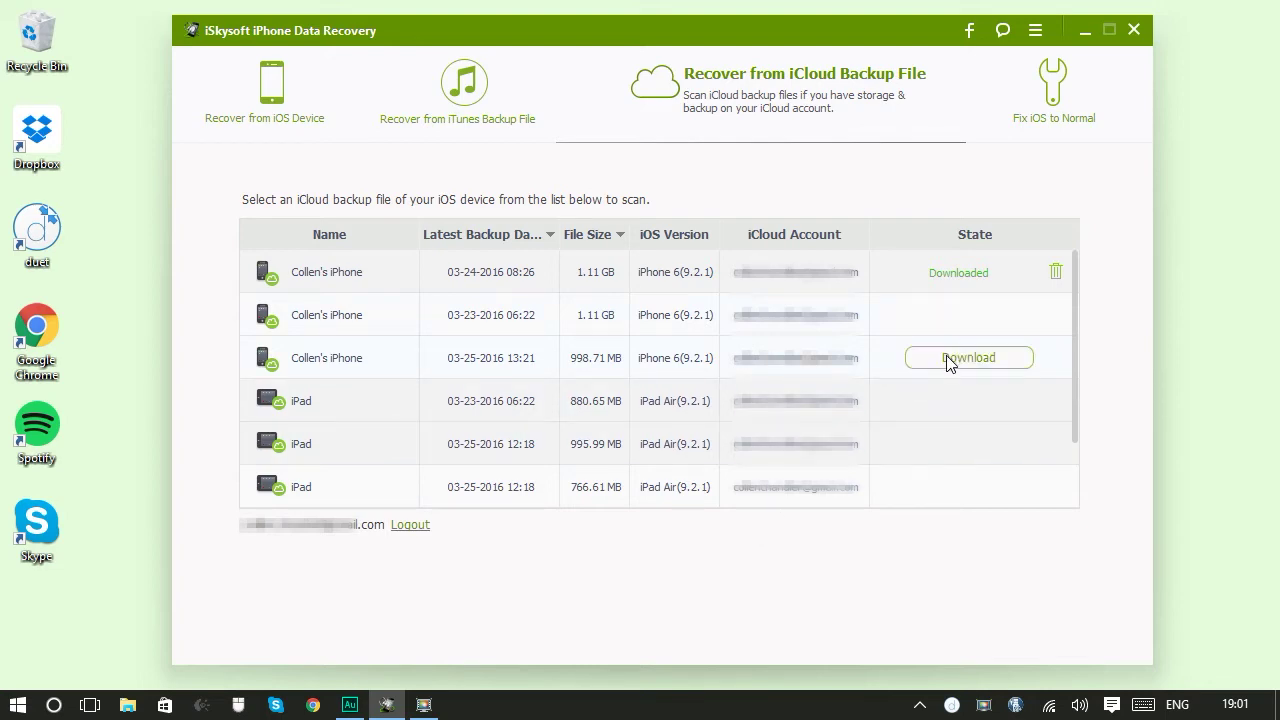
{"action": "left_click", "coordinate": [949, 359]}
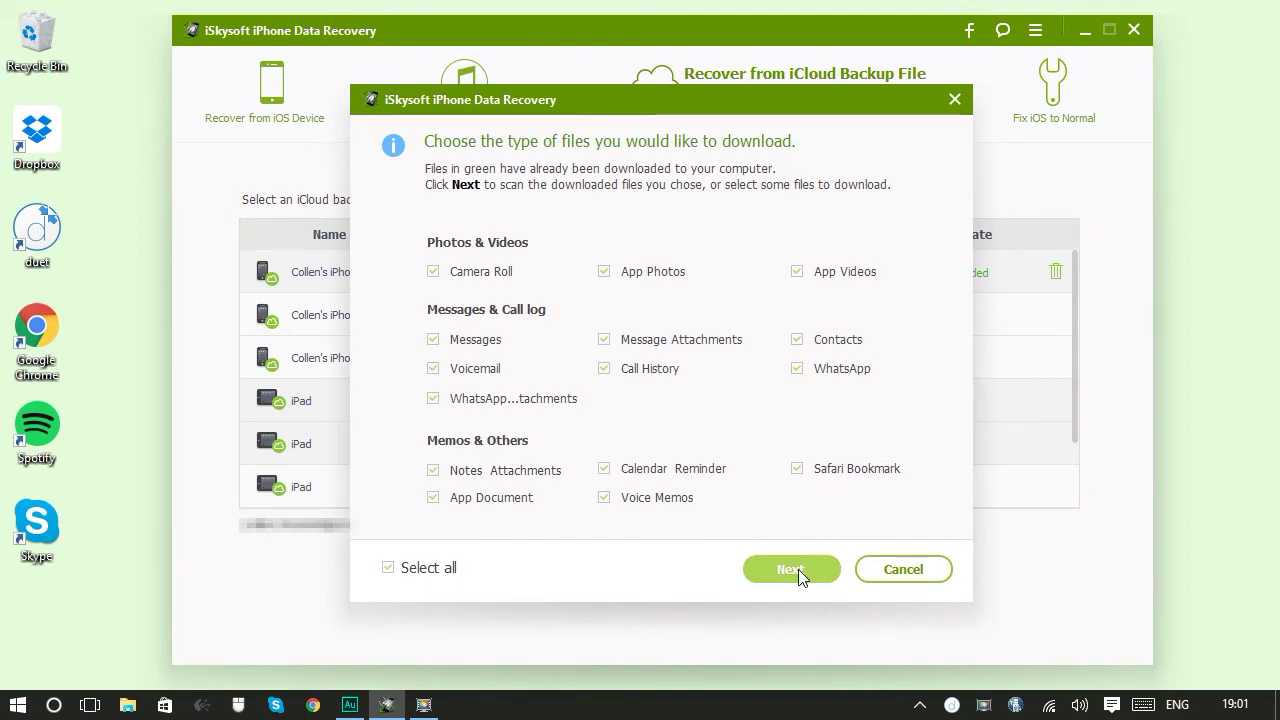
{"action": "left_click", "coordinate": [412, 578]}
{"action": "left_click", "coordinate": [414, 578]}
{"action": "left_click", "coordinate": [788, 570]}
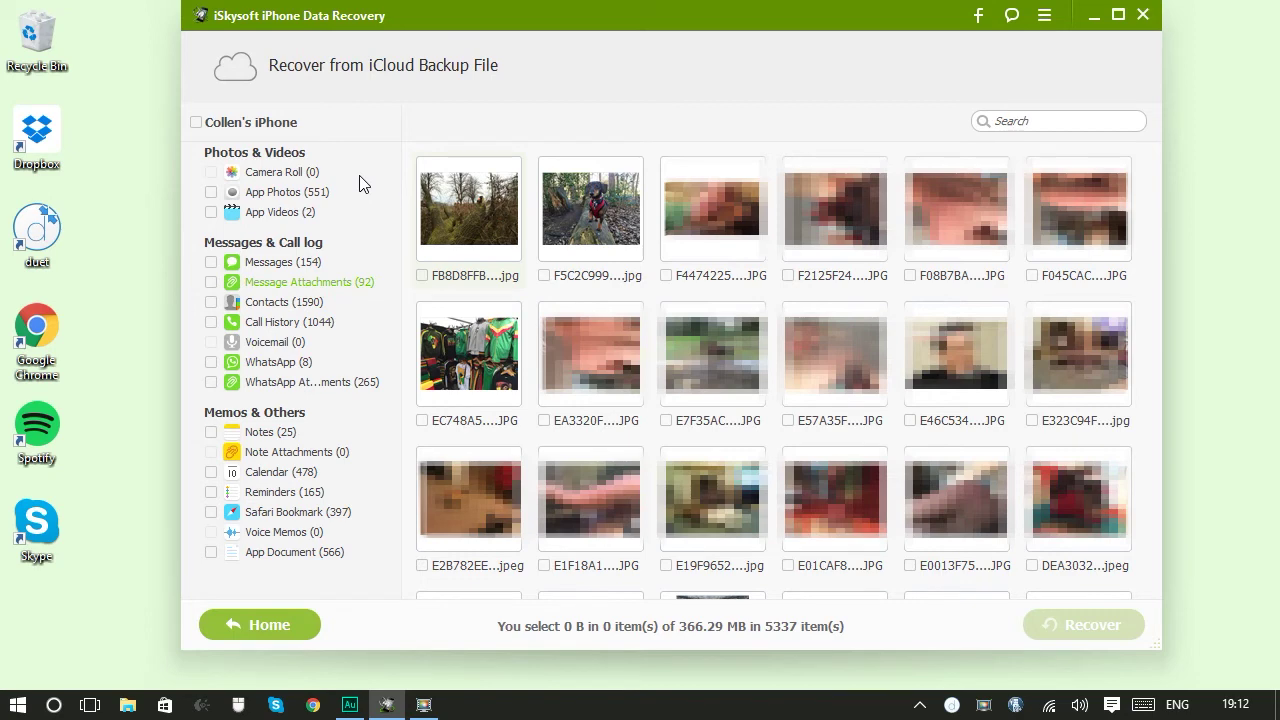
Open the Messages (154) category to preview the recovered conversation threads
{"action": "left_click", "coordinate": [272, 266]}
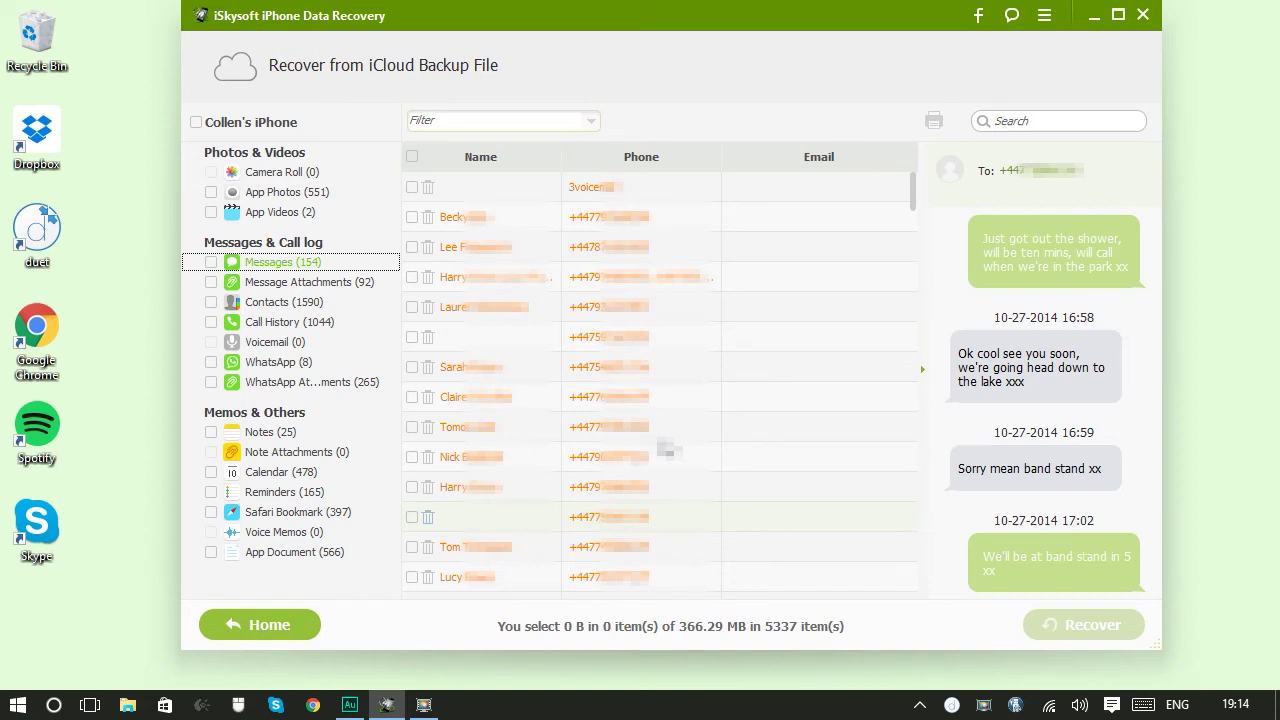
Clear the overall selection and tick just one message conversation
{"action": "left_click", "coordinate": [415, 462]}
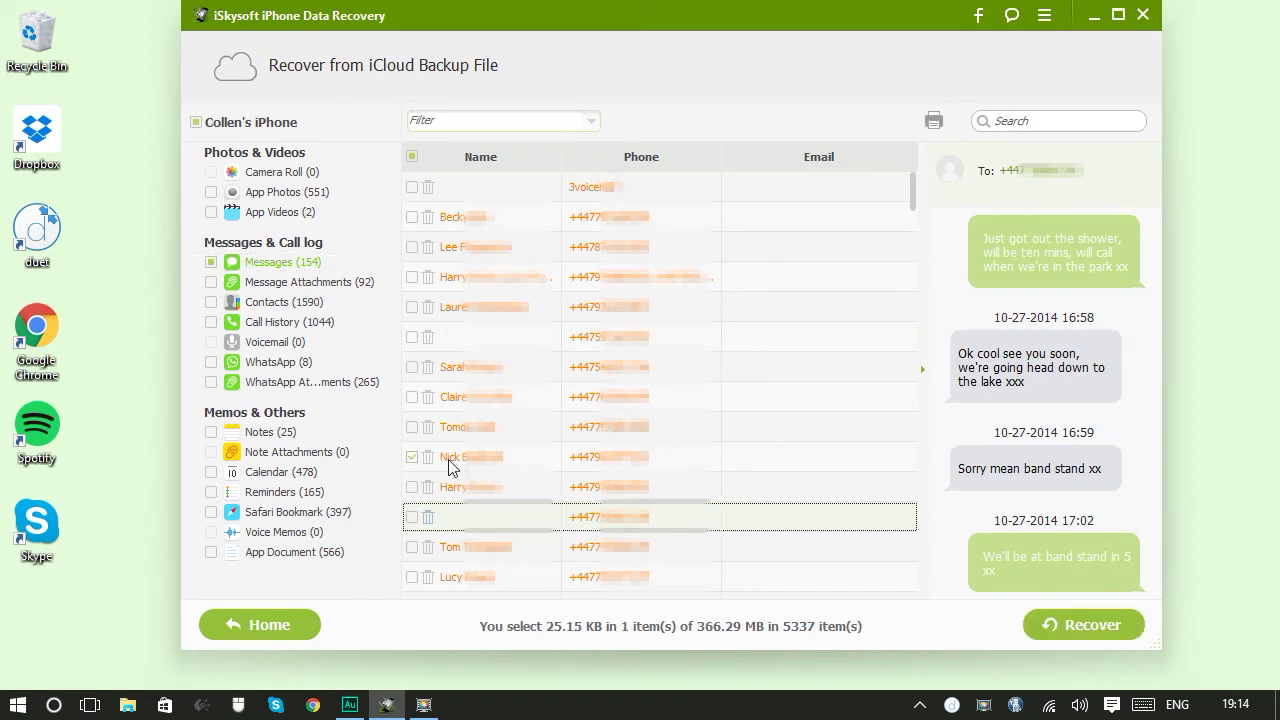
{"action": "left_click", "coordinate": [196, 122]}
{"action": "left_click", "coordinate": [196, 122]}
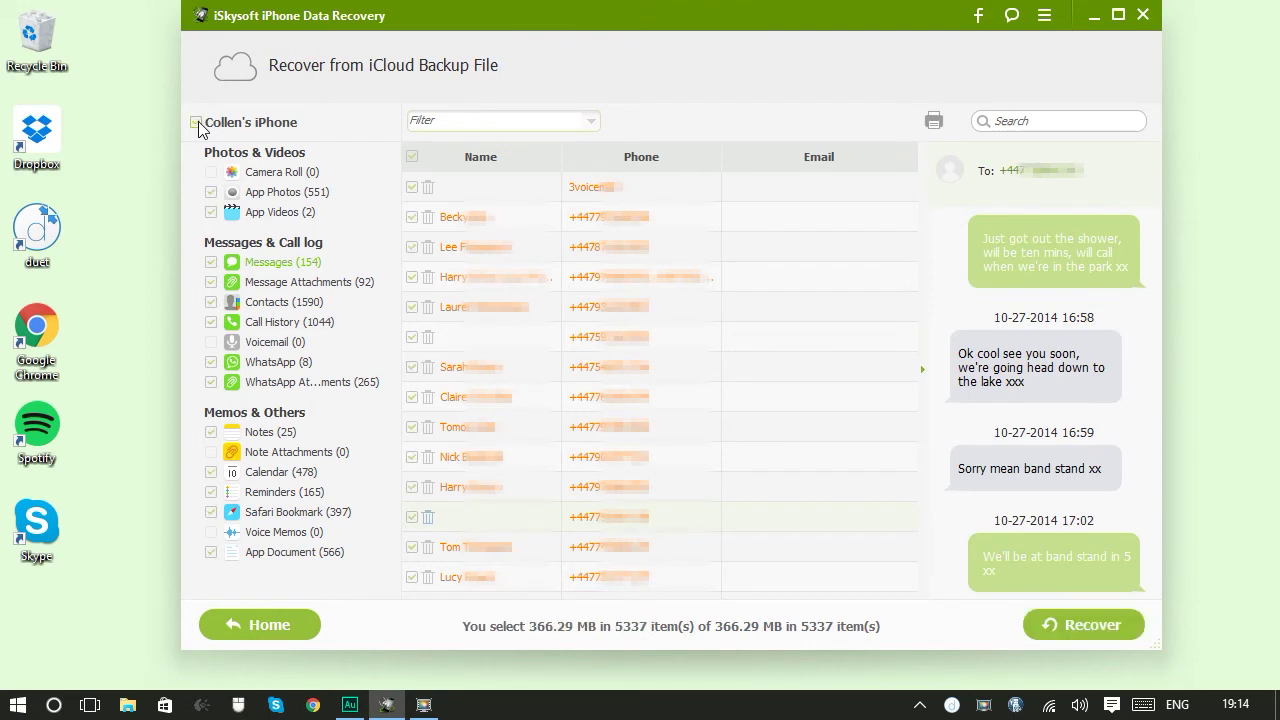
{"action": "left_click", "coordinate": [196, 122]}
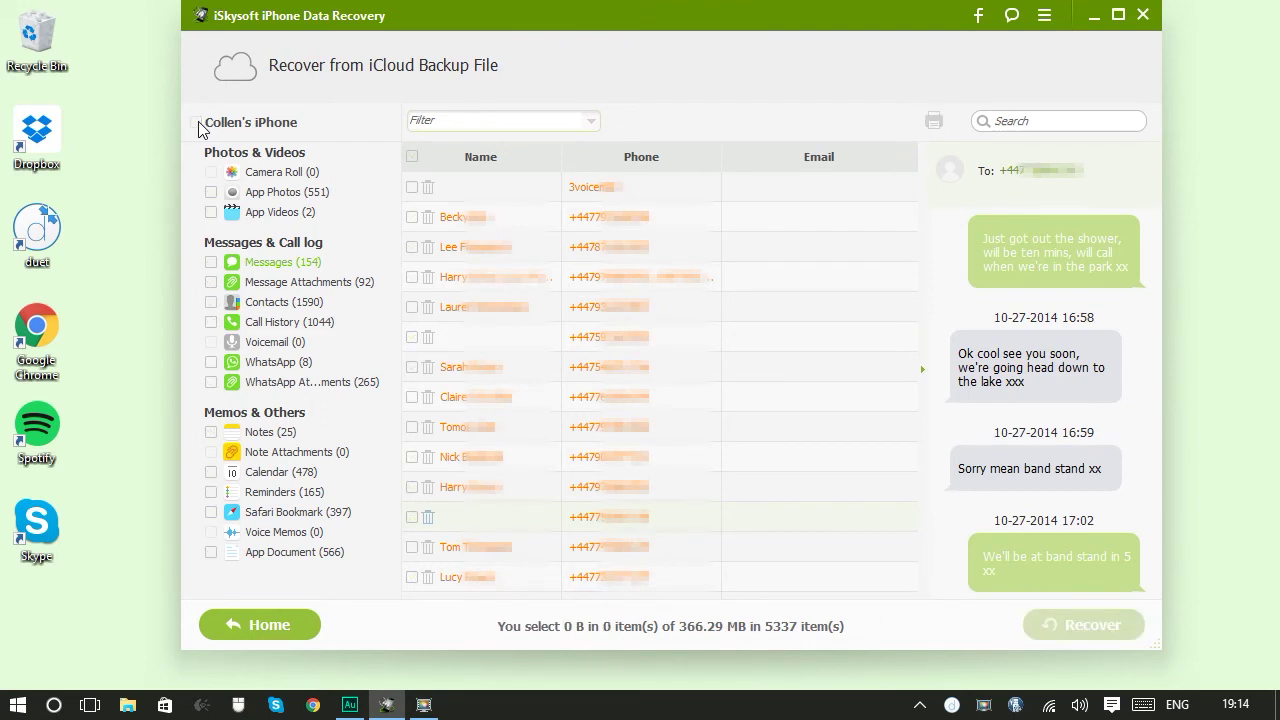
{"action": "left_click", "coordinate": [213, 264]}
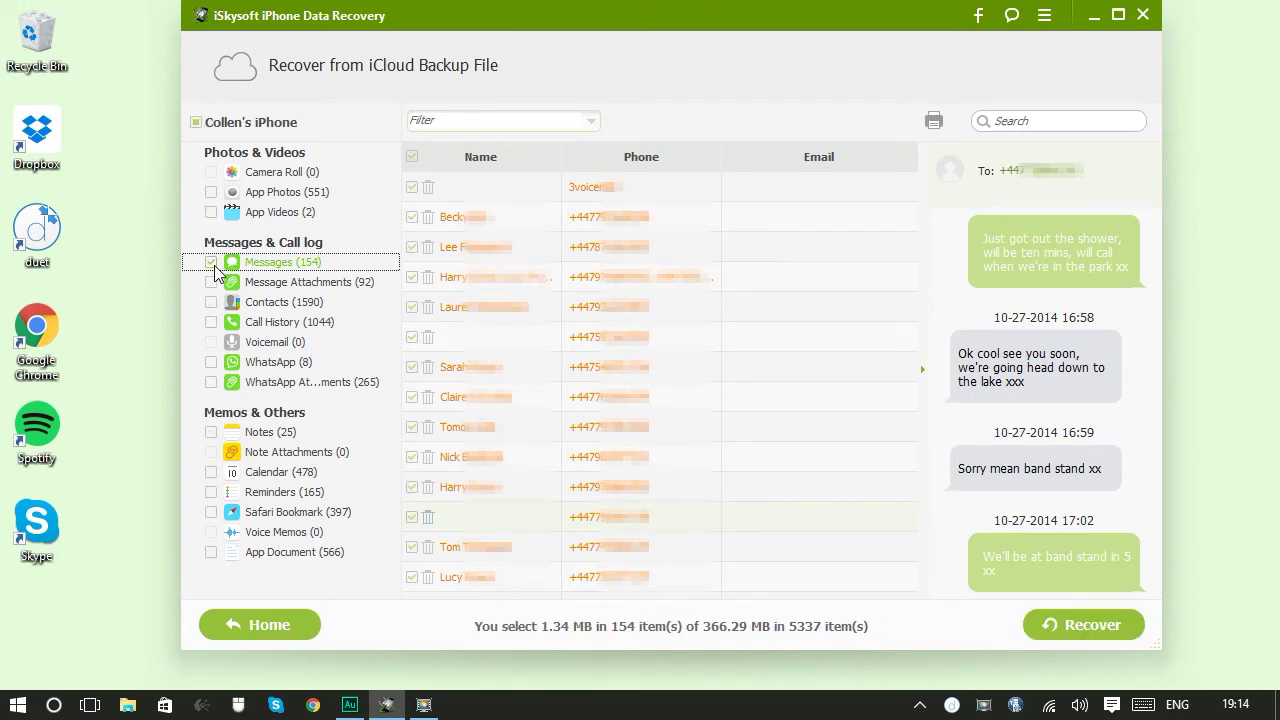
{"action": "left_click", "coordinate": [196, 122]}
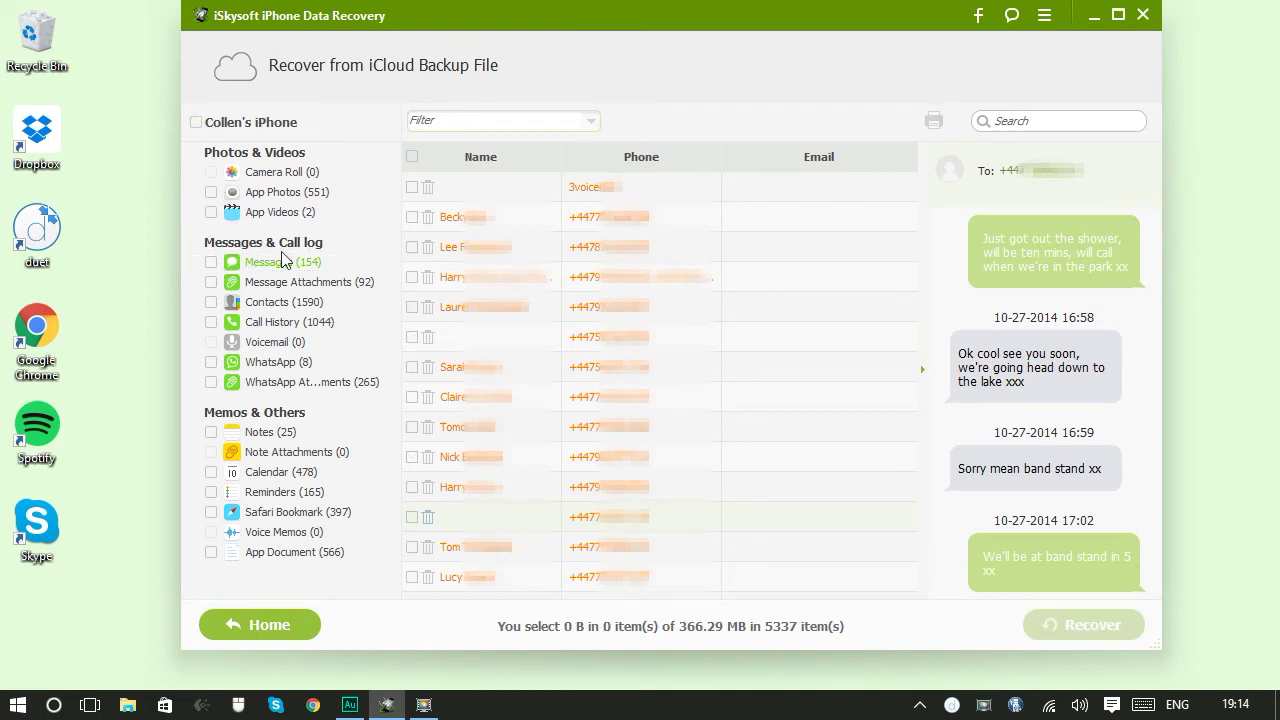
{"action": "left_click", "coordinate": [420, 460]}
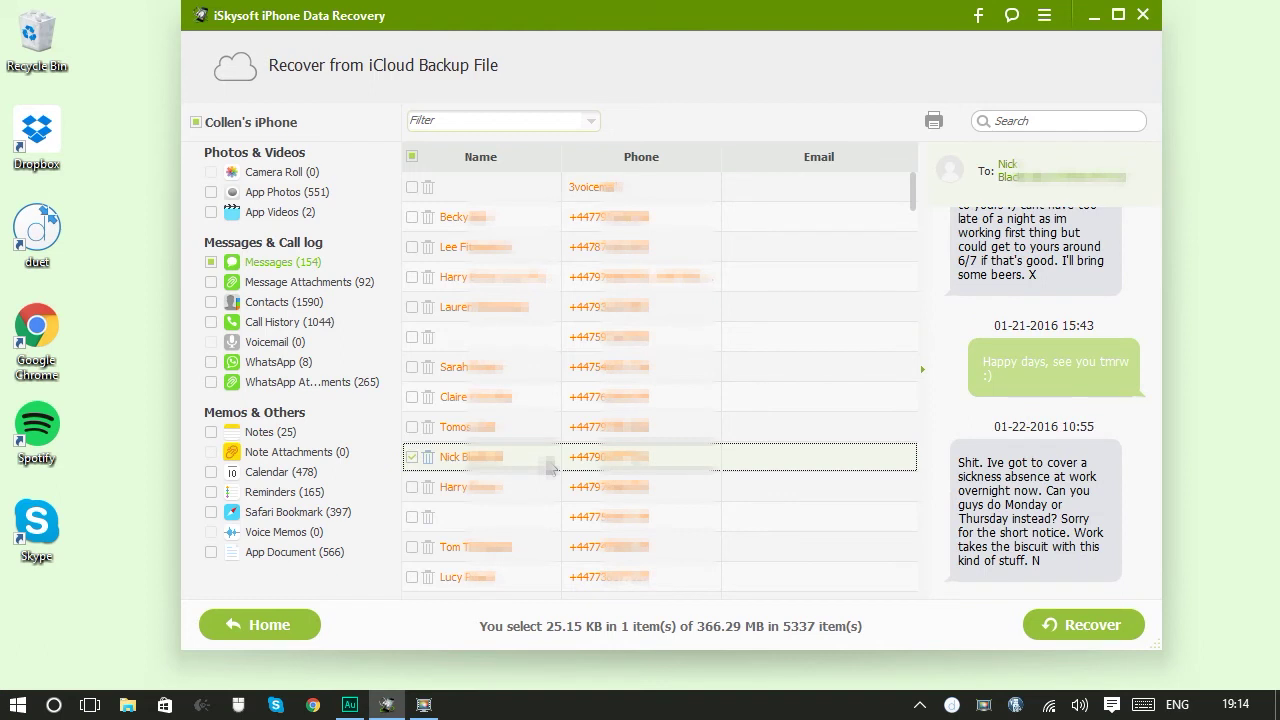
Recover the selected conversation to the computer's default Documents folder
{"action": "left_click", "coordinate": [1062, 634]}
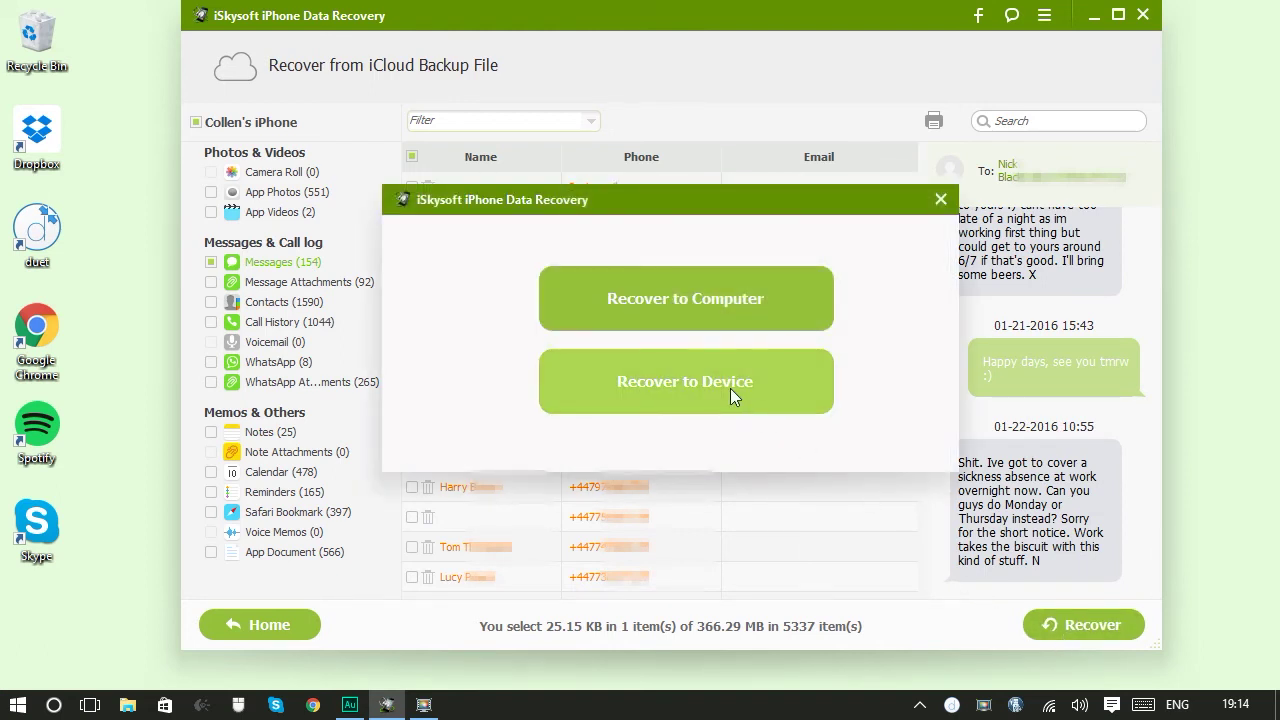
{"action": "left_click", "coordinate": [709, 293]}
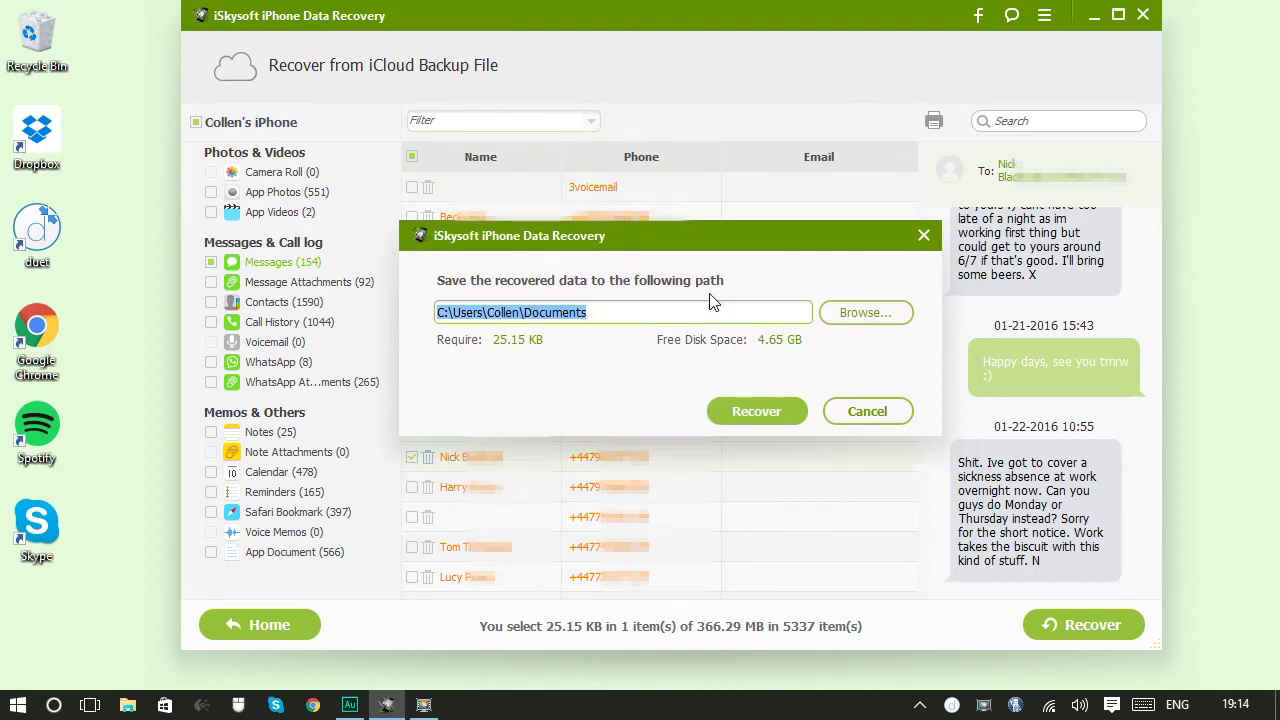
{"action": "left_click", "coordinate": [750, 411]}
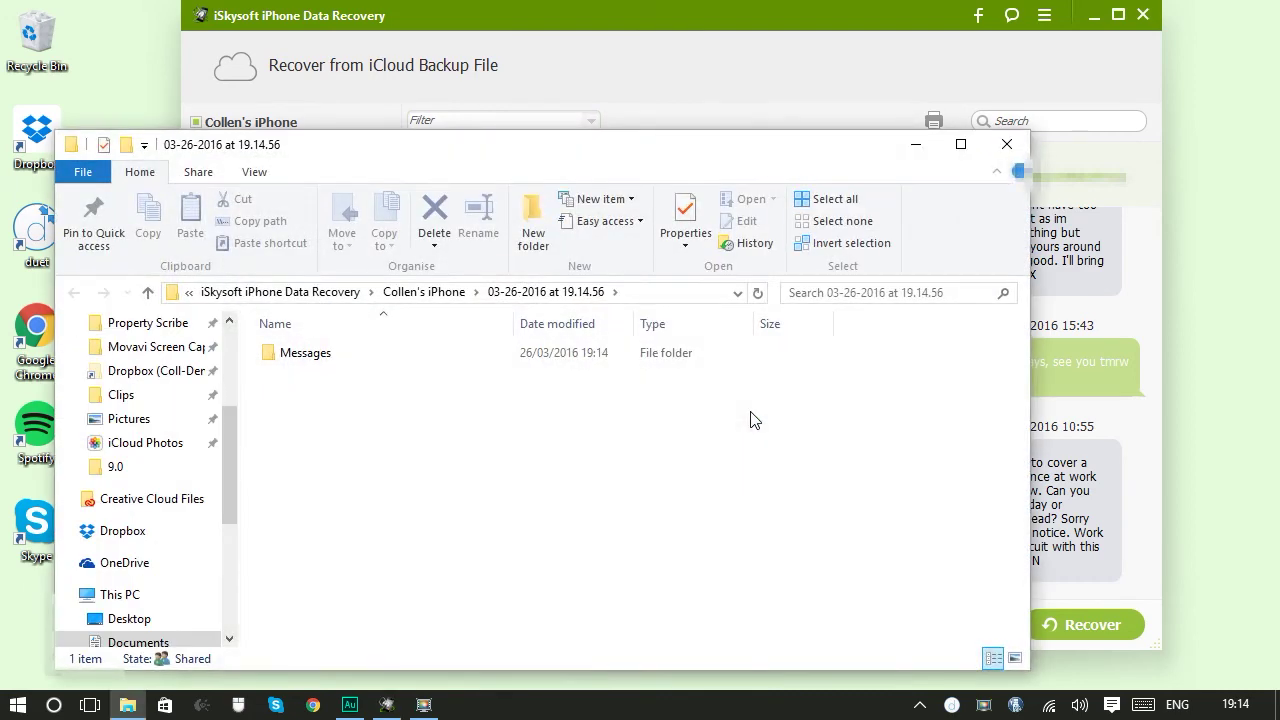
Open Messages > HTML > Messages.html in Chrome to check it, then close Chrome and the folder
{"action": "double_click", "coordinate": [326, 356]}
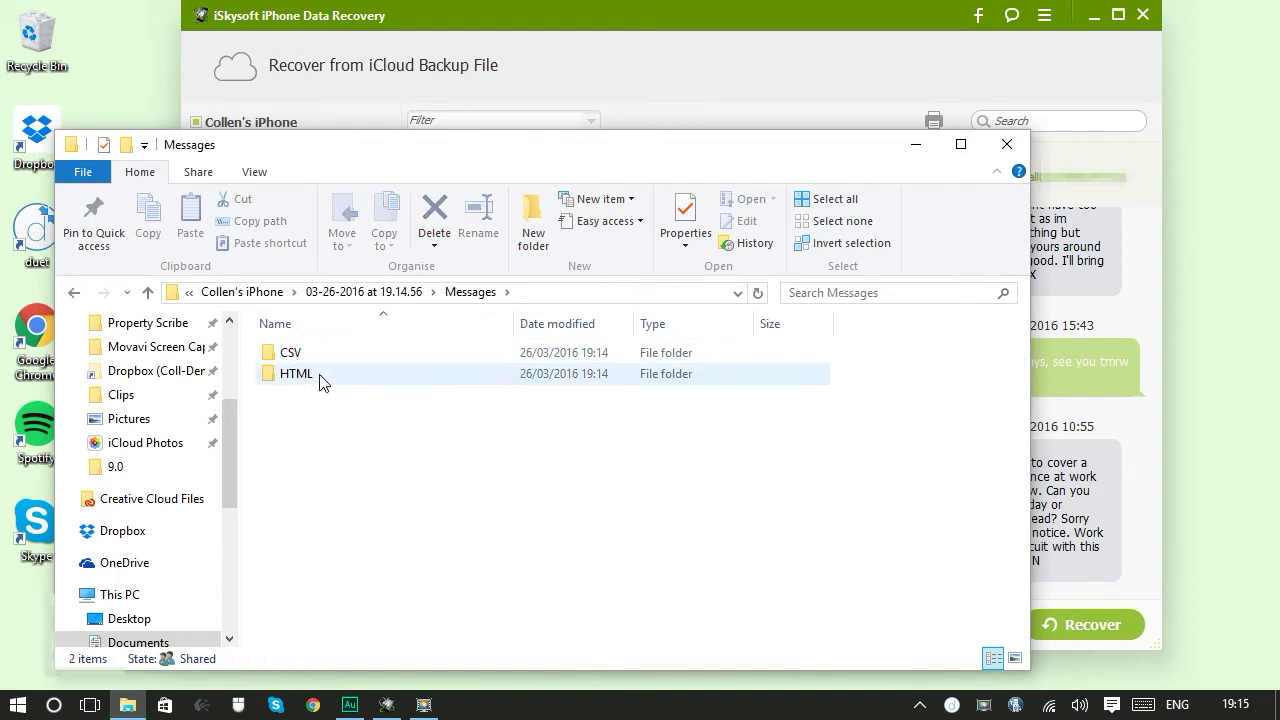
{"action": "double_click", "coordinate": [318, 376]}
{"action": "left_click", "coordinate": [345, 378]}
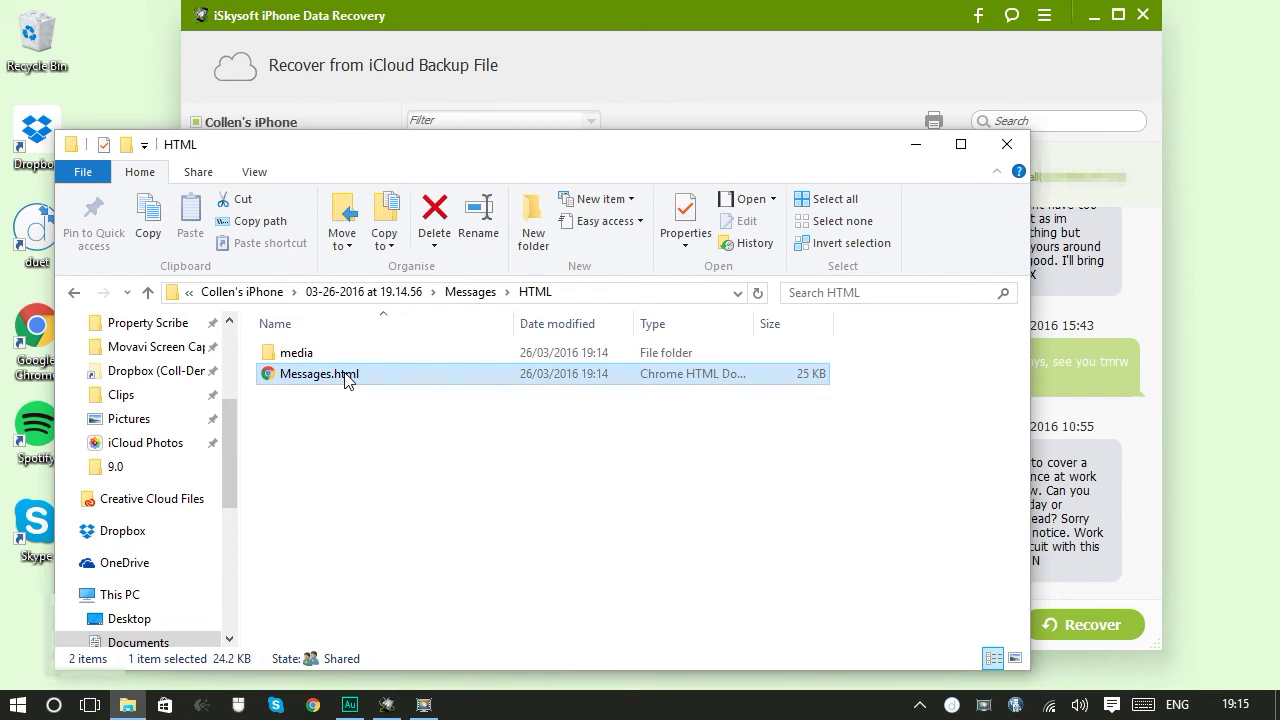
{"action": "double_click", "coordinate": [345, 376]}
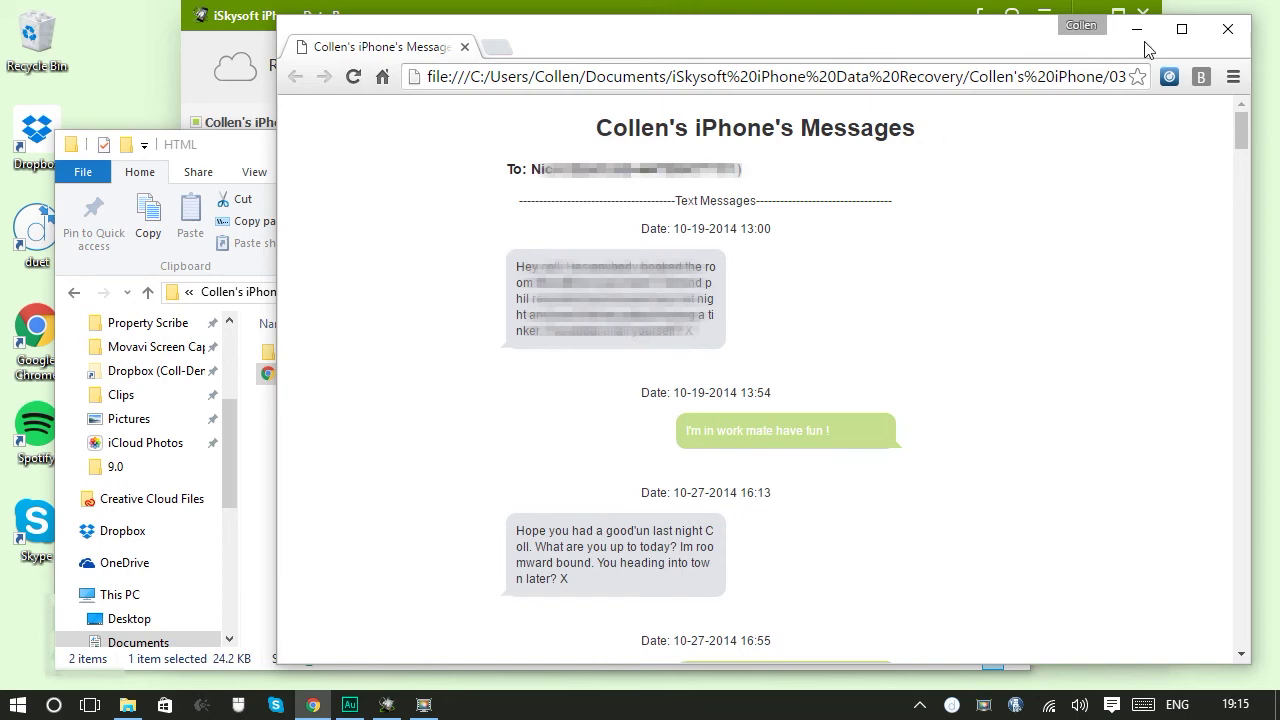
{"action": "left_click", "coordinate": [1228, 29]}
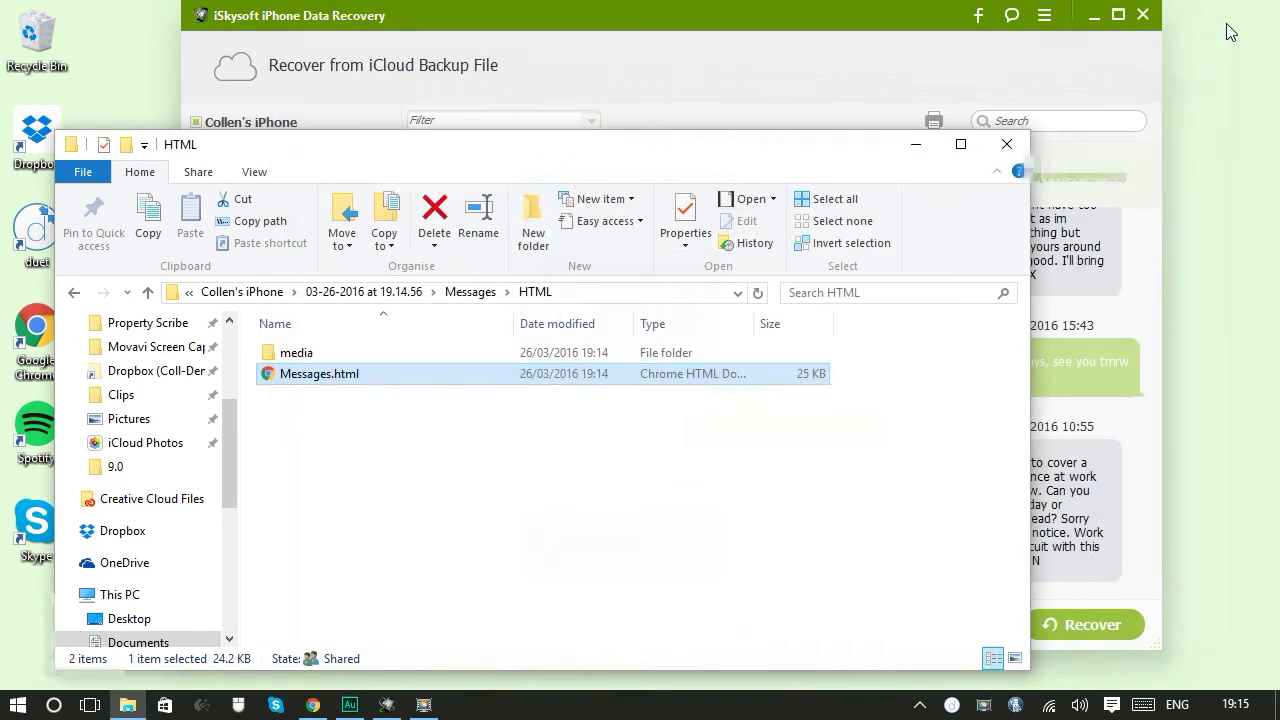
{"action": "left_click", "coordinate": [1007, 144]}
Mark Messages, Contacts, WhatsApp and Calendar for recovery (2230 items, 11.30 MB), then choose Home
{"action": "left_click", "coordinate": [211, 264]}
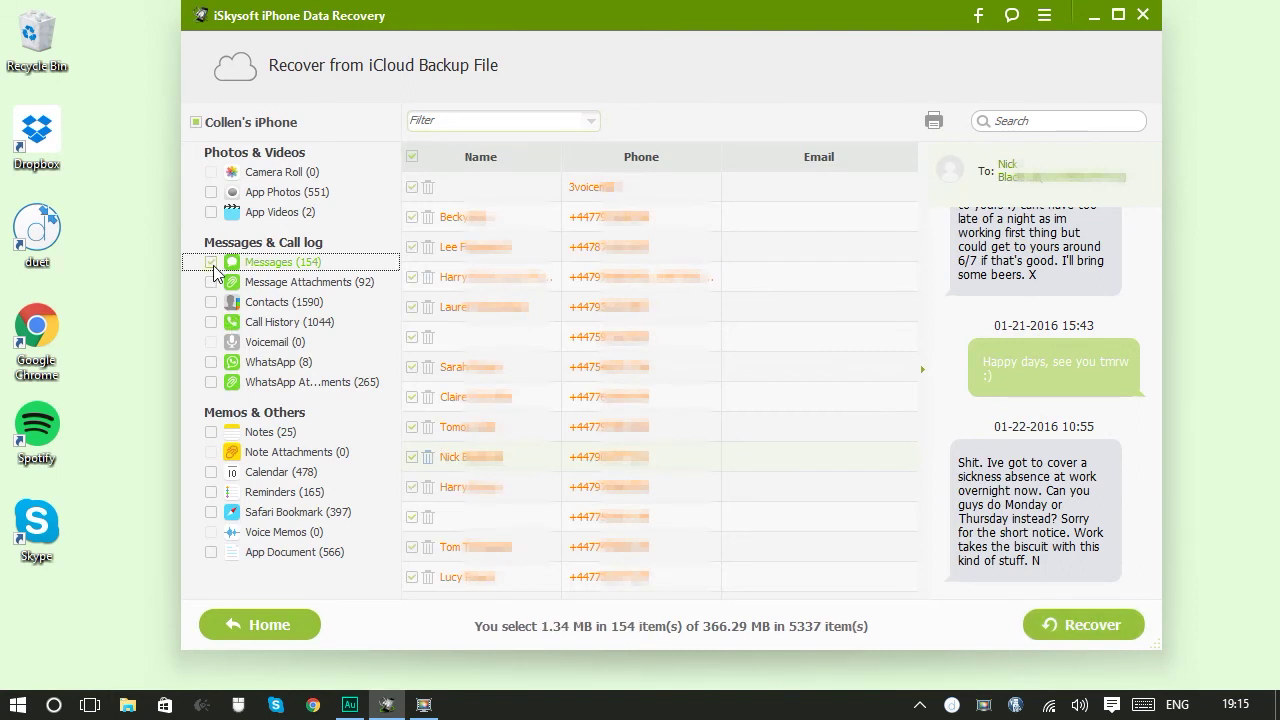
{"action": "left_click", "coordinate": [211, 302]}
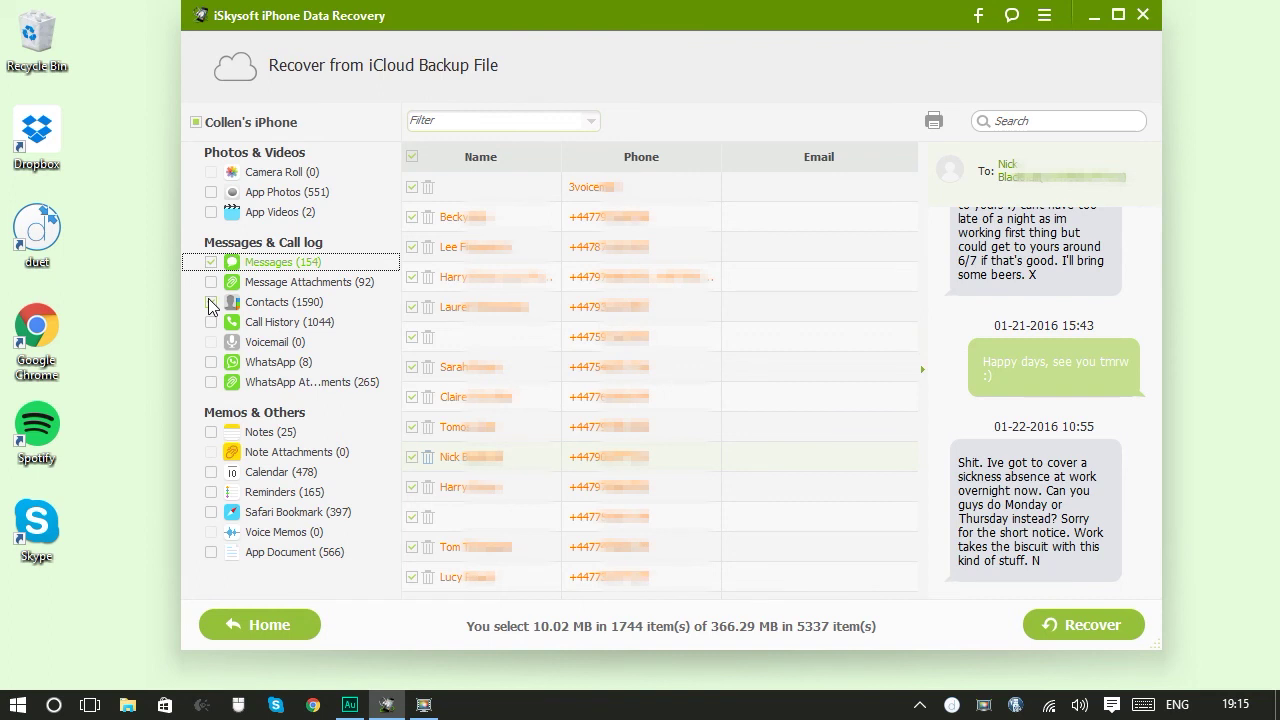
{"action": "left_click", "coordinate": [211, 362]}
{"action": "left_click", "coordinate": [211, 474]}
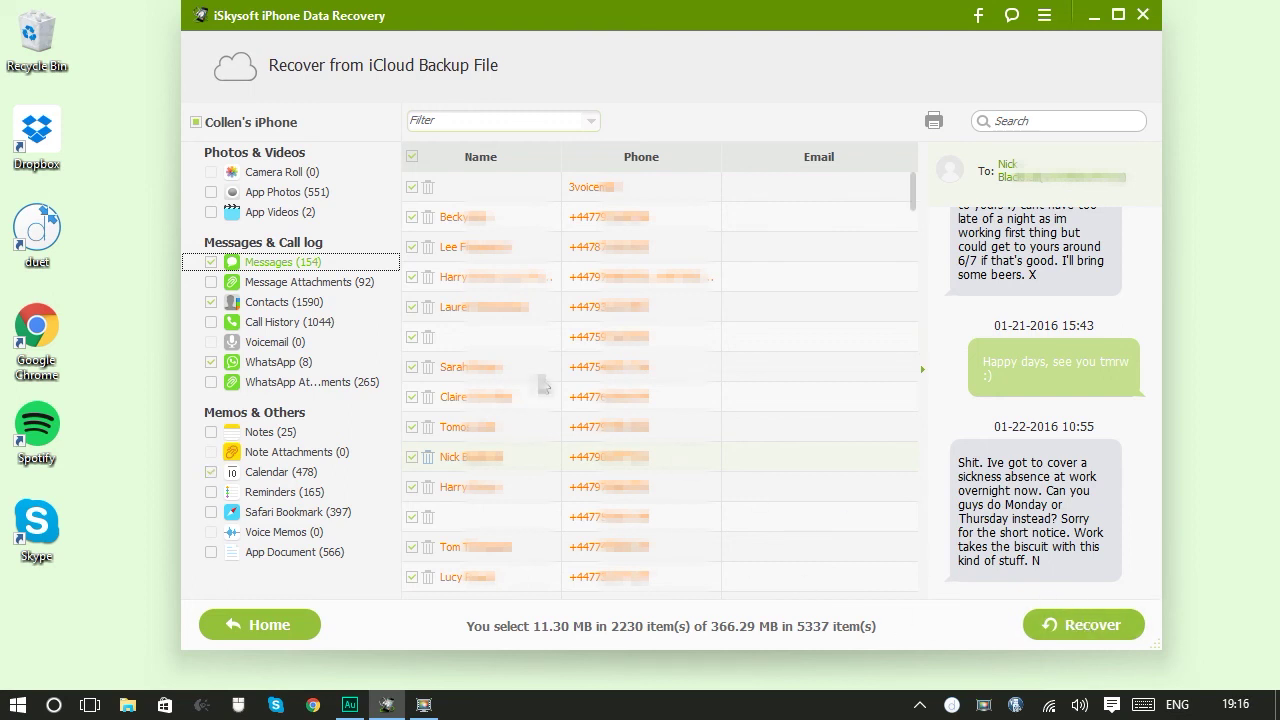
{"action": "left_click", "coordinate": [303, 626]}
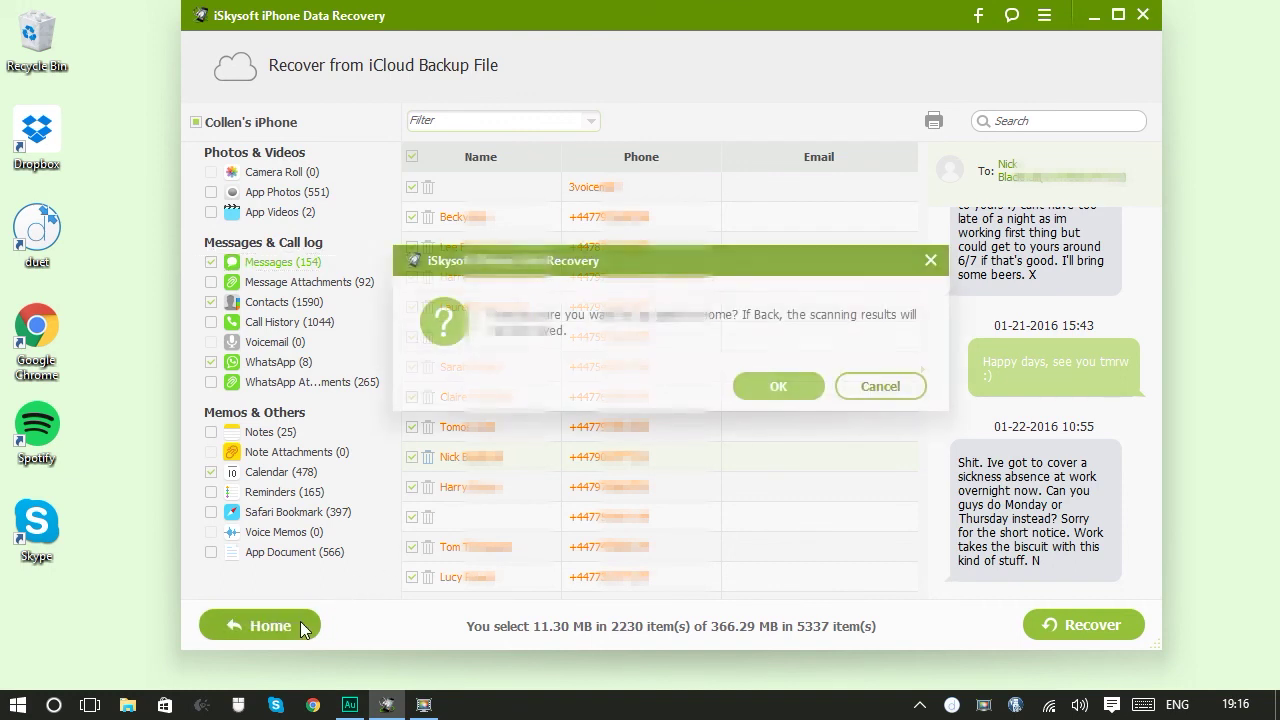
Confirm discarding the scan results to return to the iCloud backup list
{"action": "left_click", "coordinate": [779, 387]}
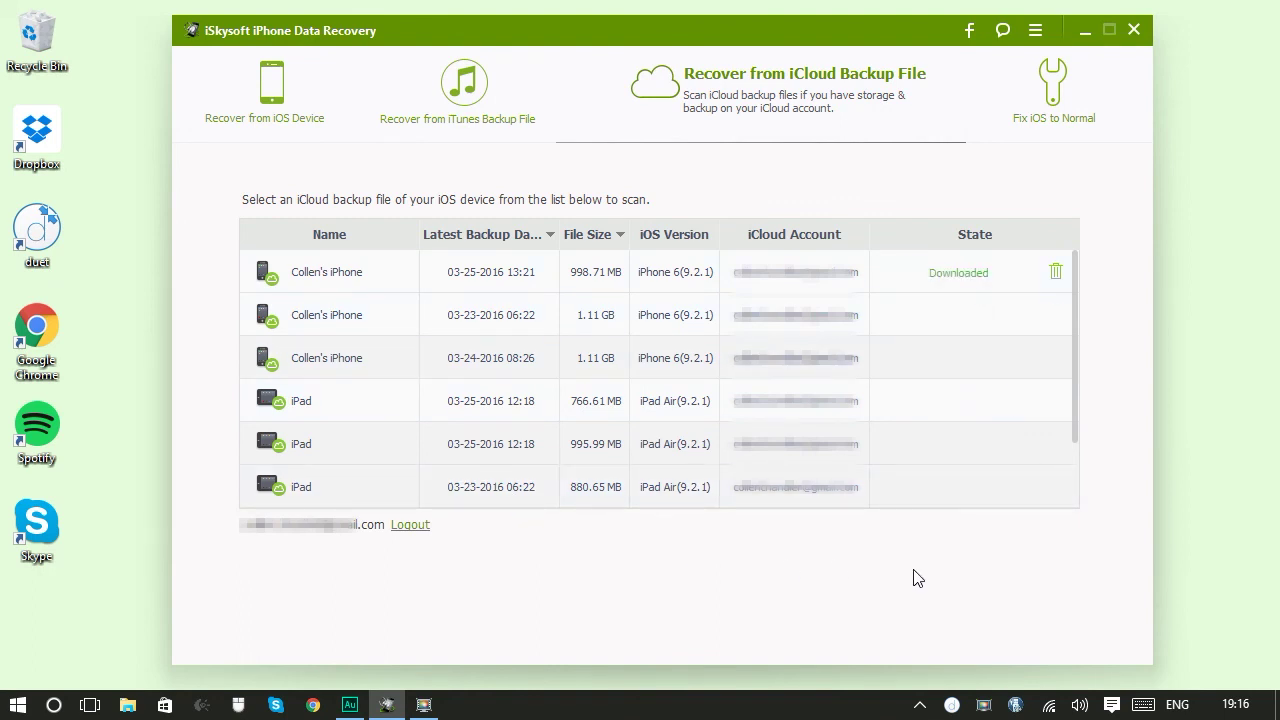
{"action": "mouse_move", "coordinate": [931, 277]}
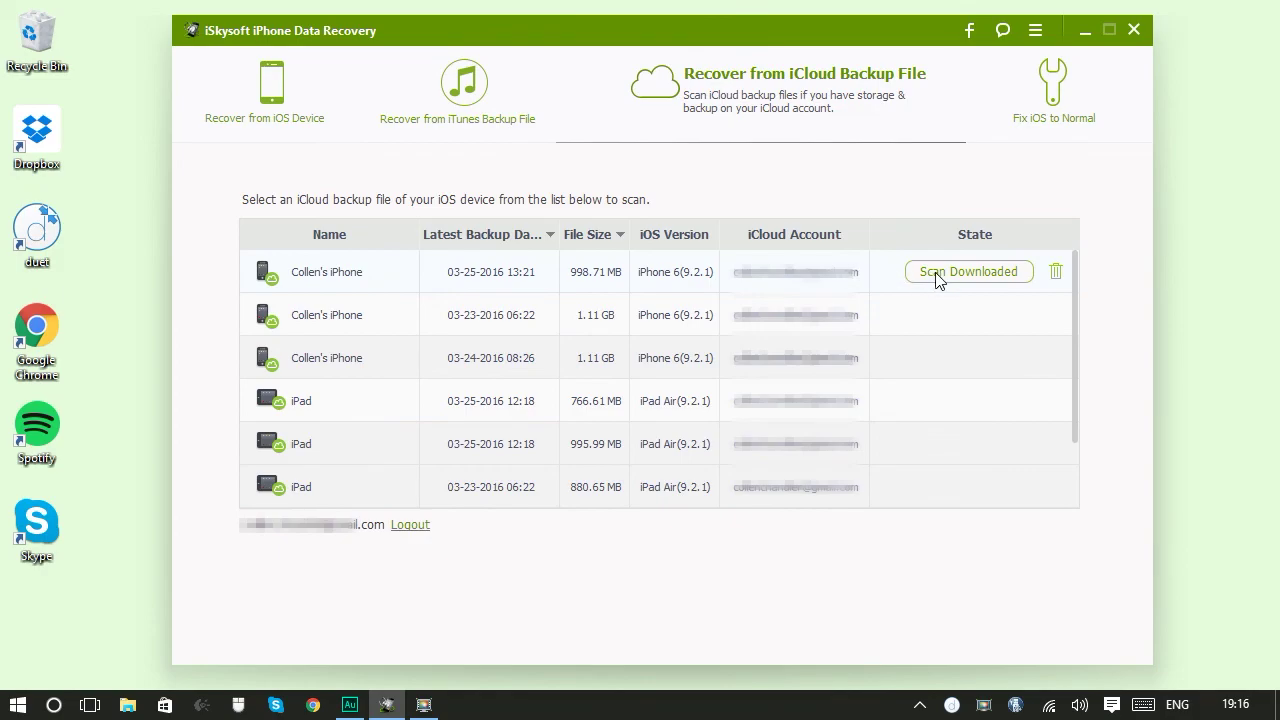